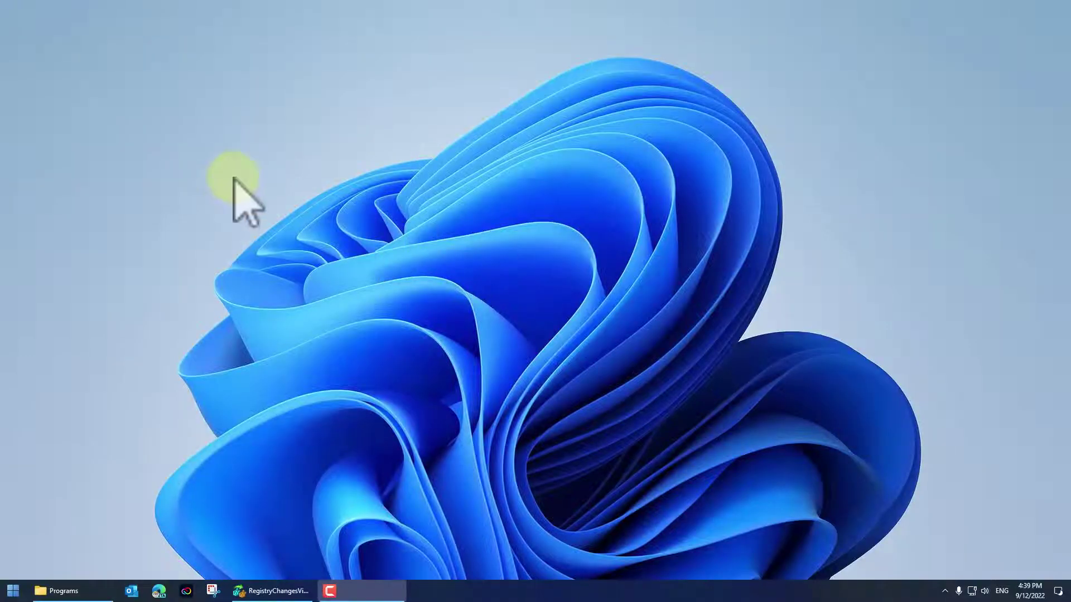
- Examine the hidden system tray icons
click(139, 136)
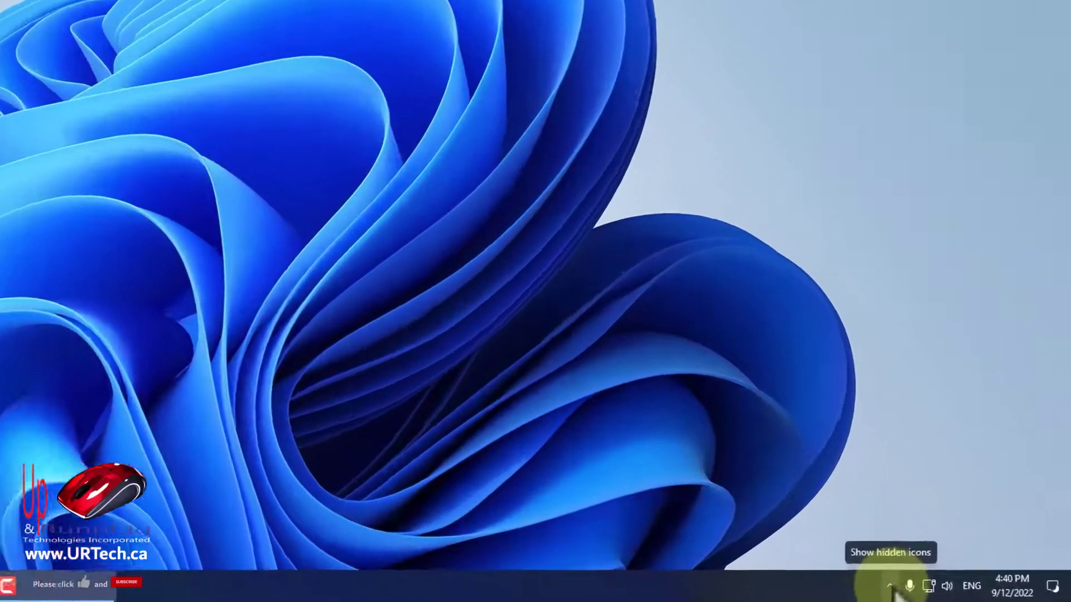
click(944, 590)
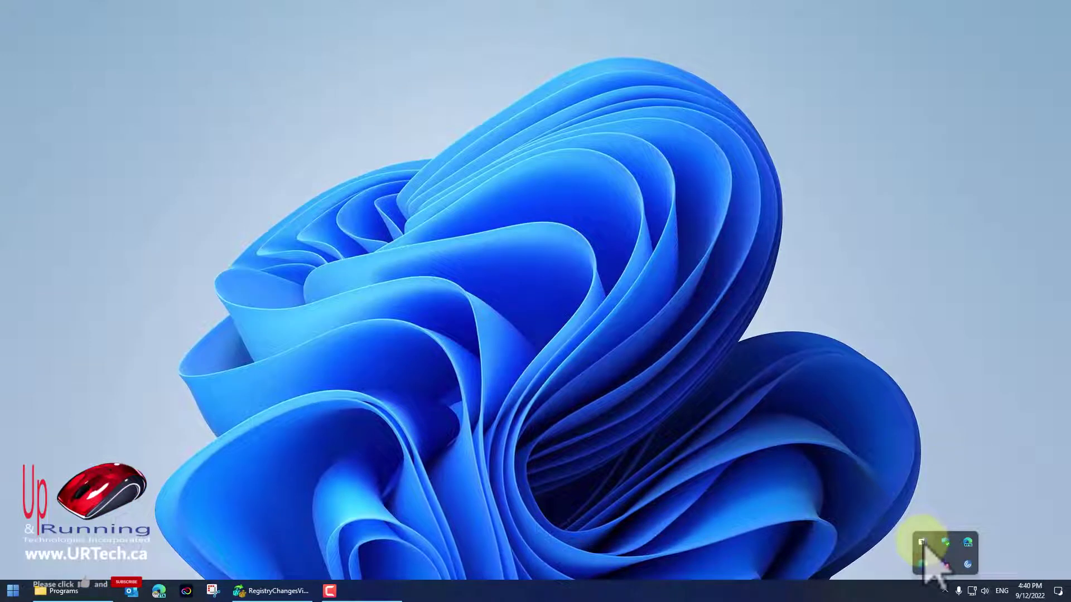
click(883, 404)
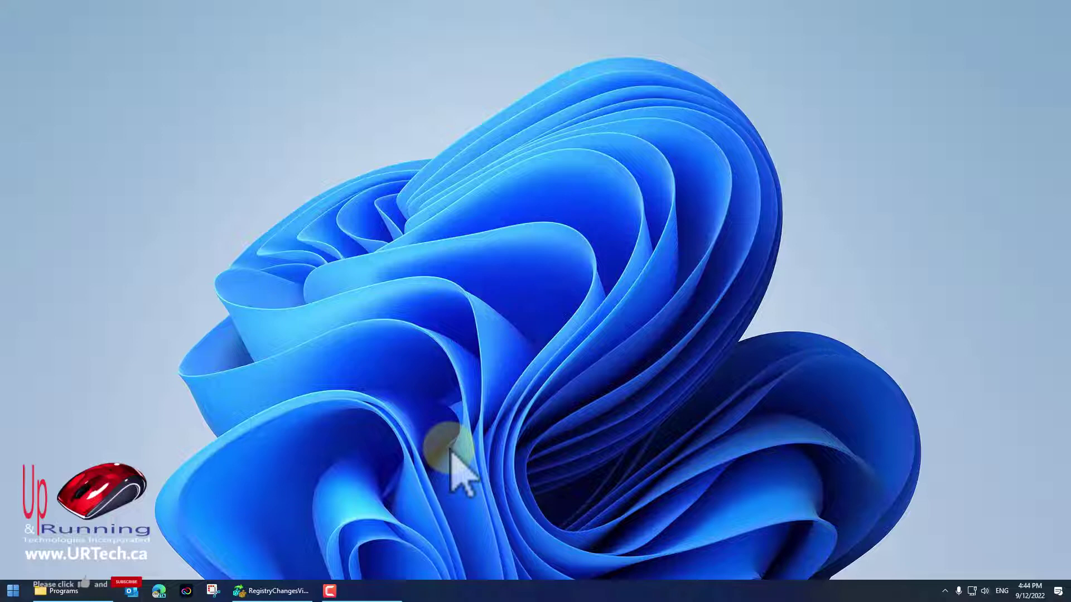
- Disable the Microsoft Teams entry published by Microsoft in Task Manager's startup apps
key(ctrl+shift+Escape)
click(72, 198)
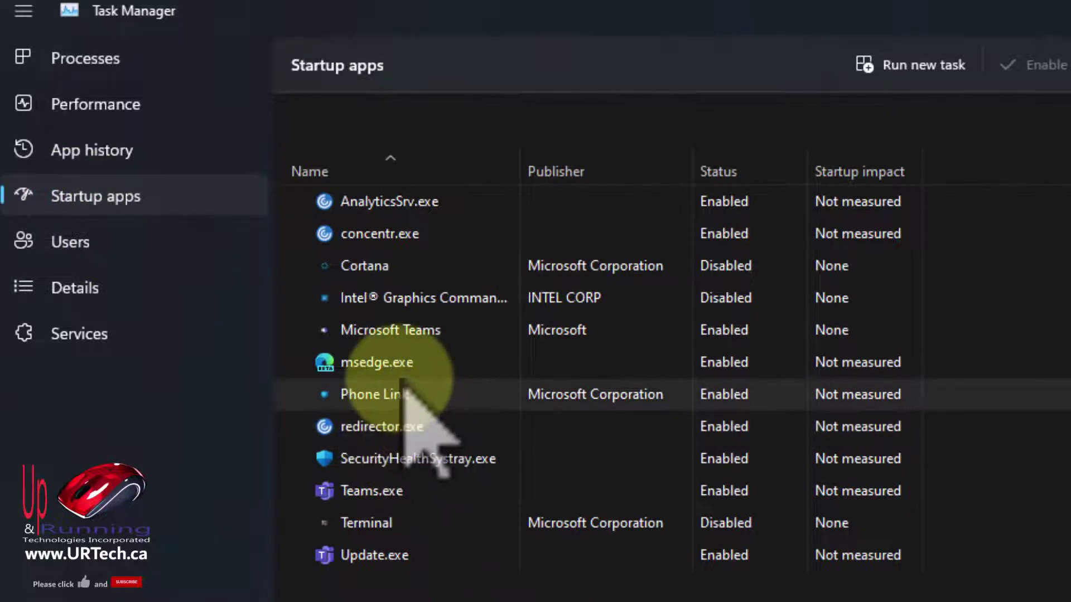
click(377, 332)
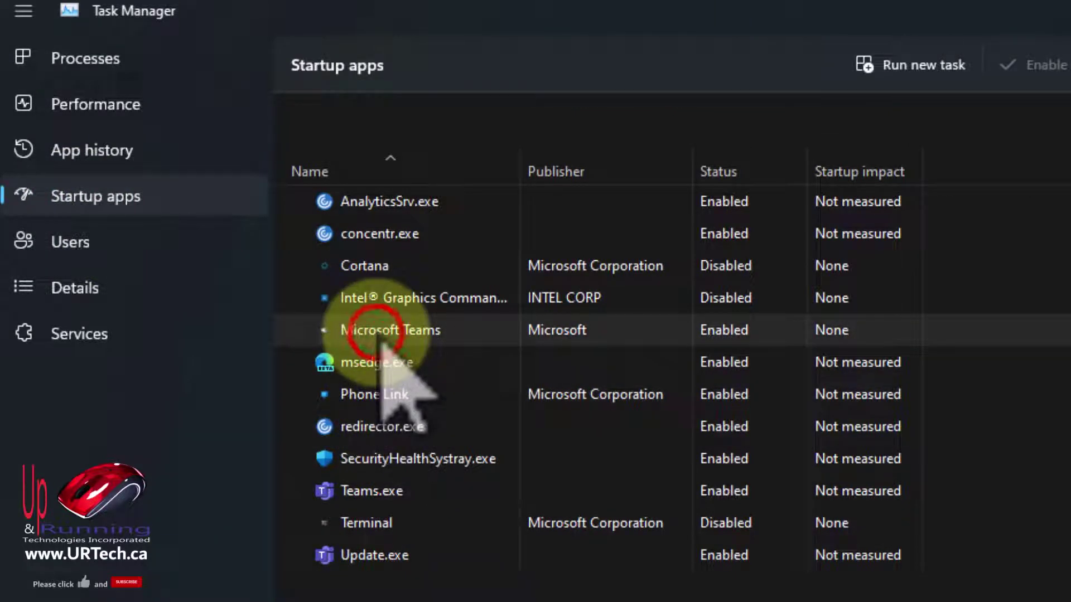
click(371, 492)
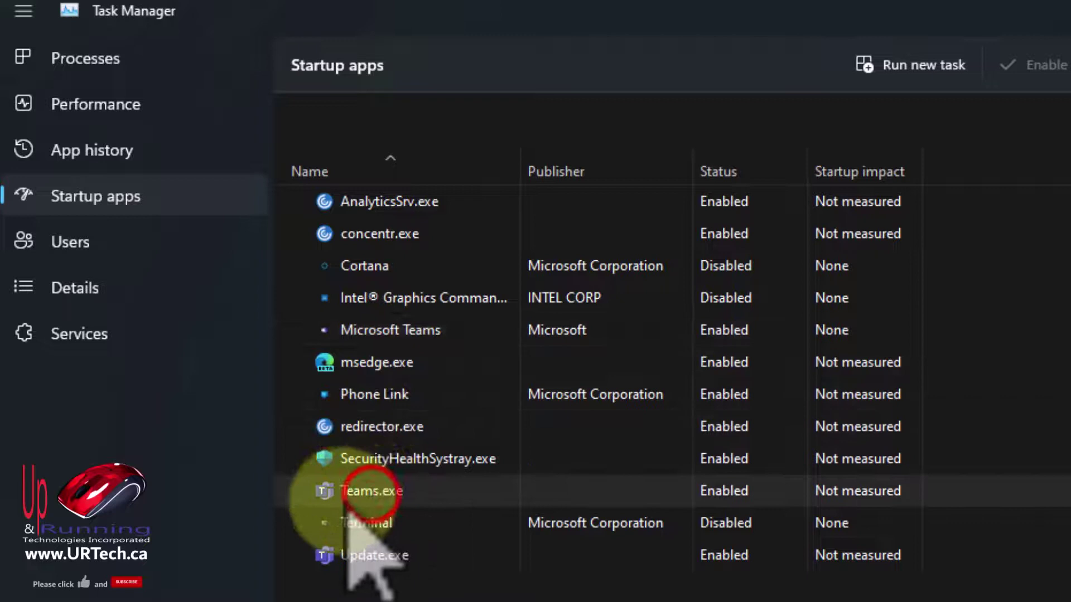
click(390, 333)
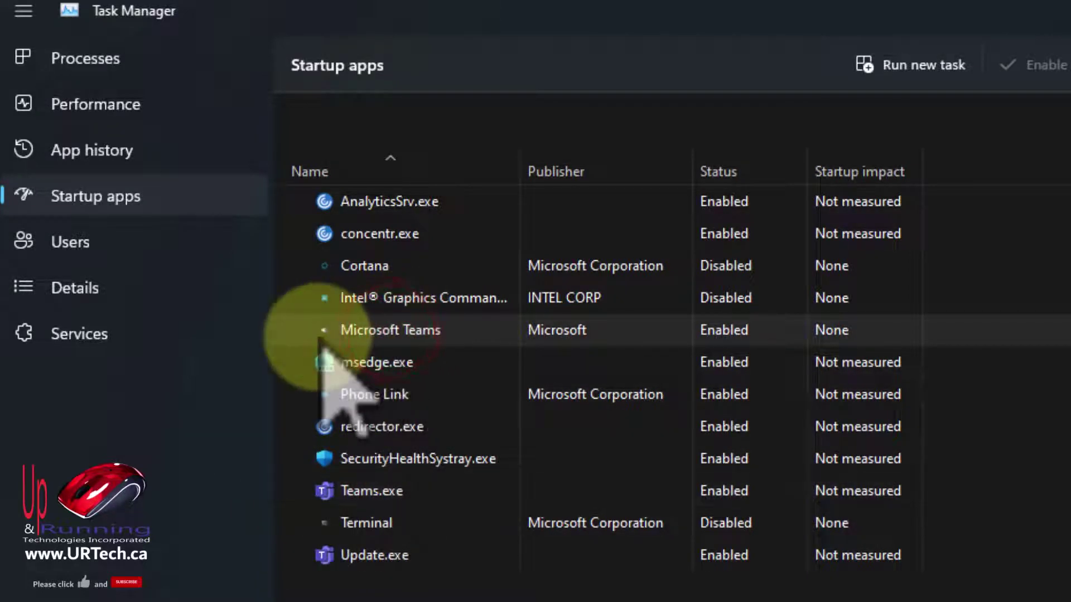
right_click(419, 342)
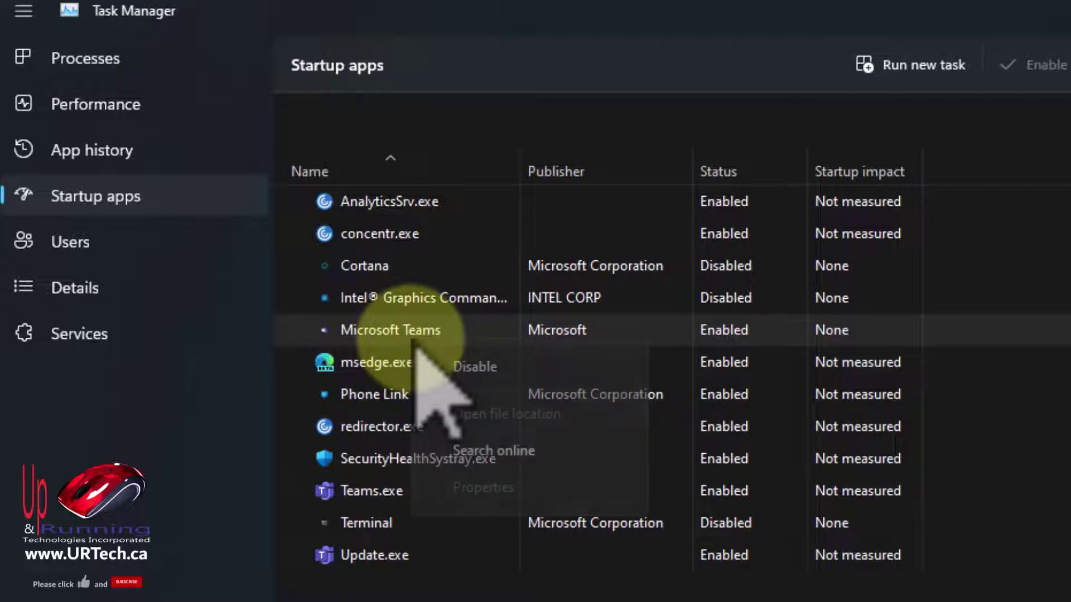
click(485, 366)
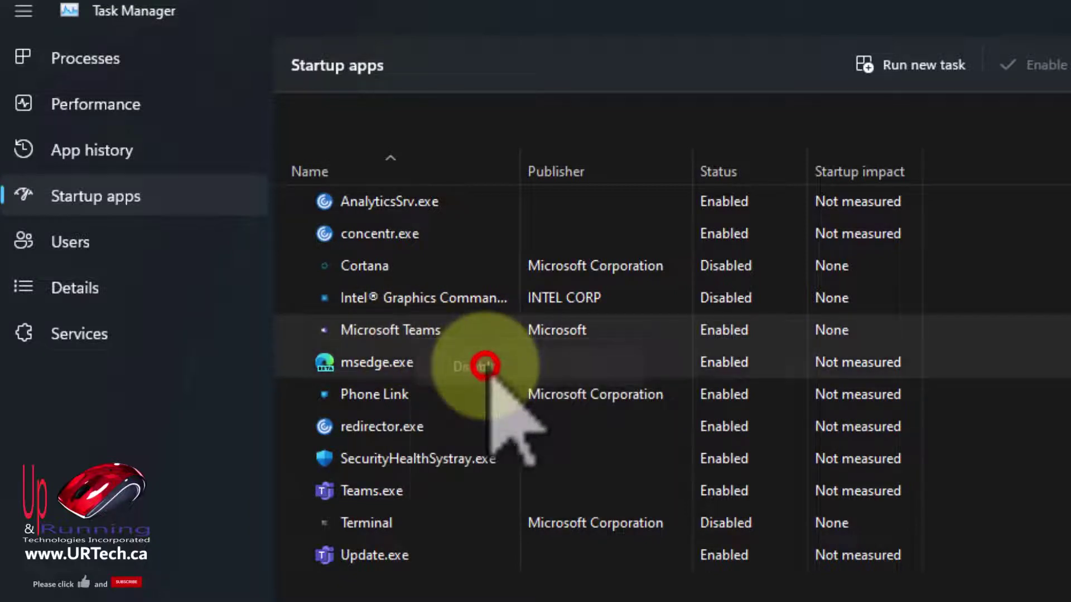
right_click(397, 337)
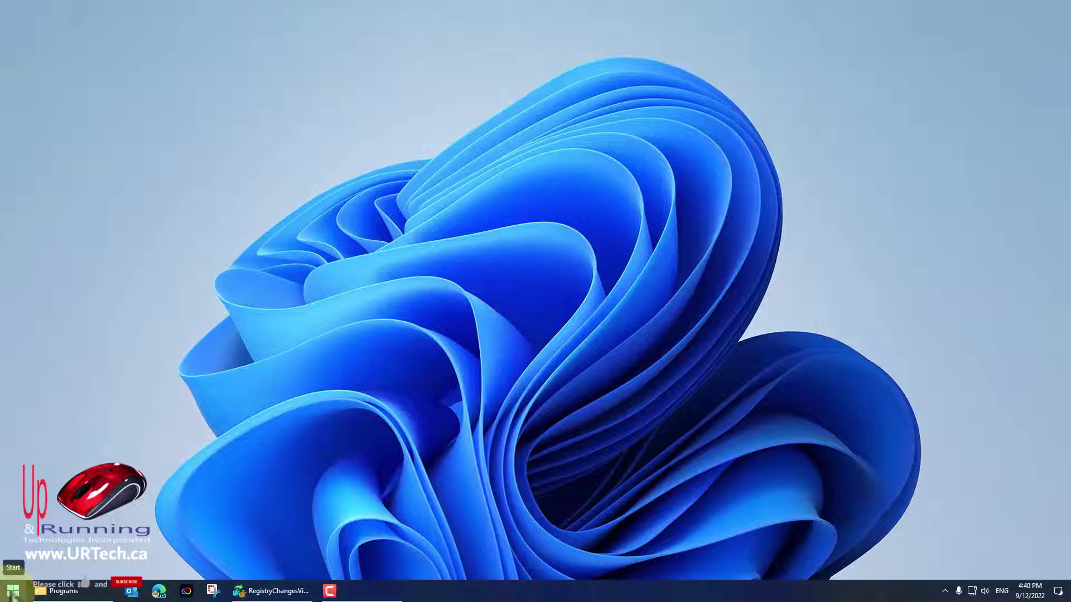
- Open the installed apps list in Windows Settings and search it for "teams"
right_click(13, 592)
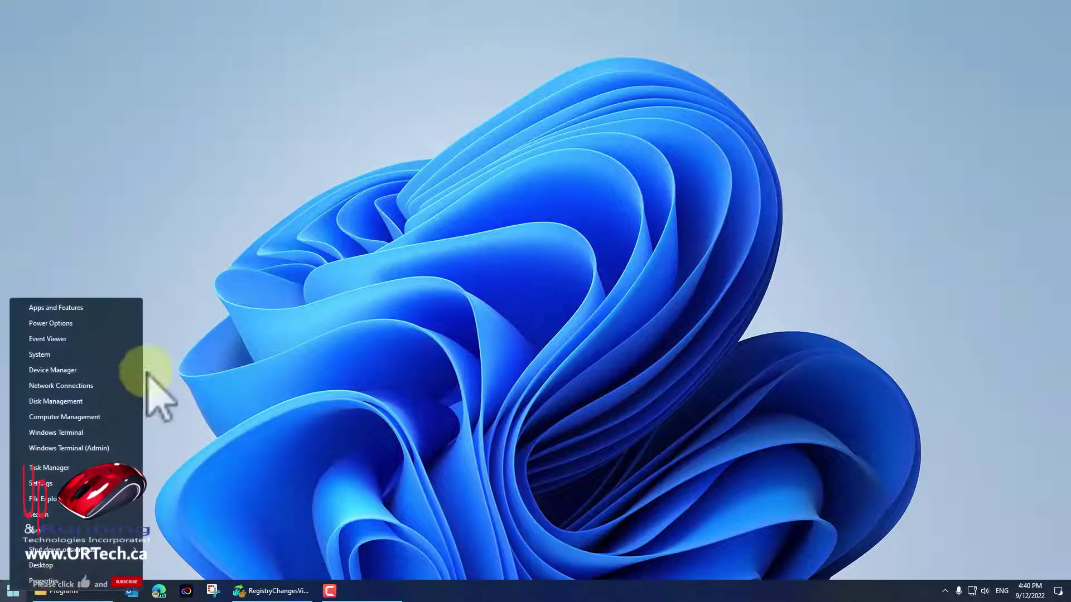
click(93, 307)
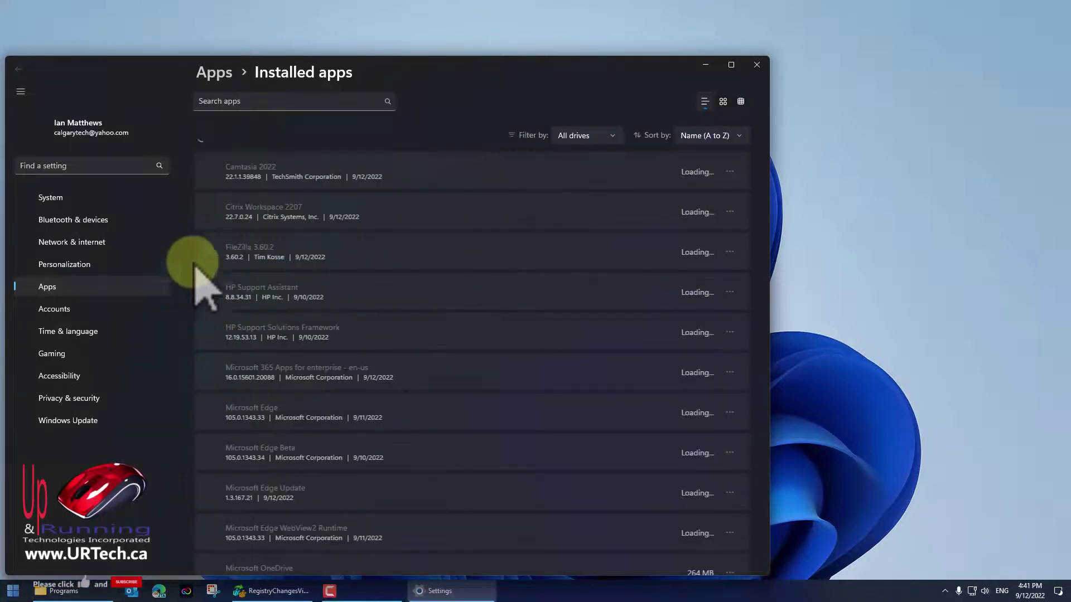
click(254, 101)
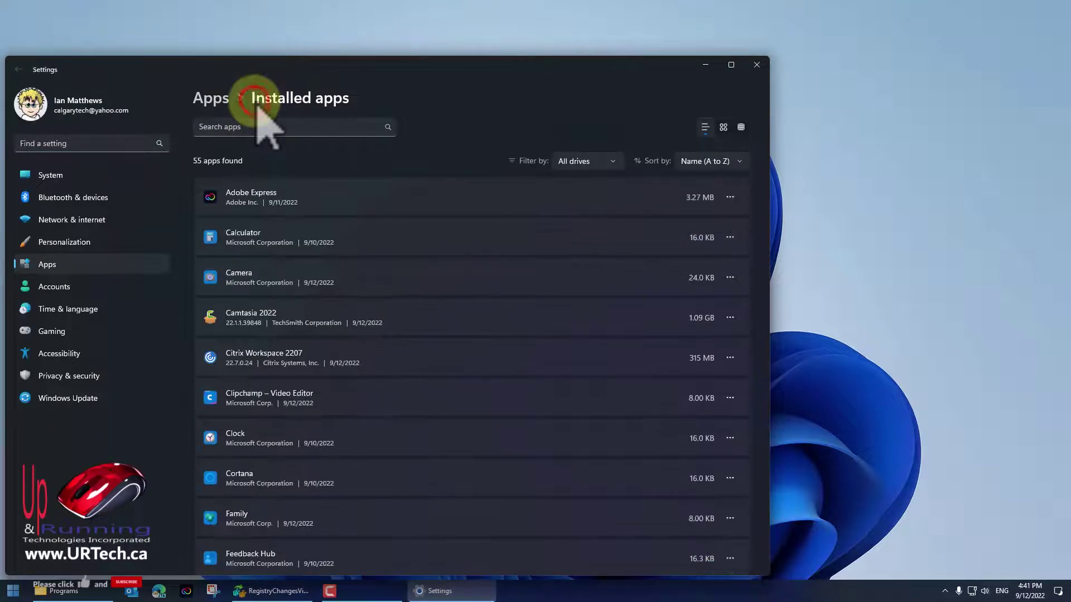
click(252, 126)
text(teams)
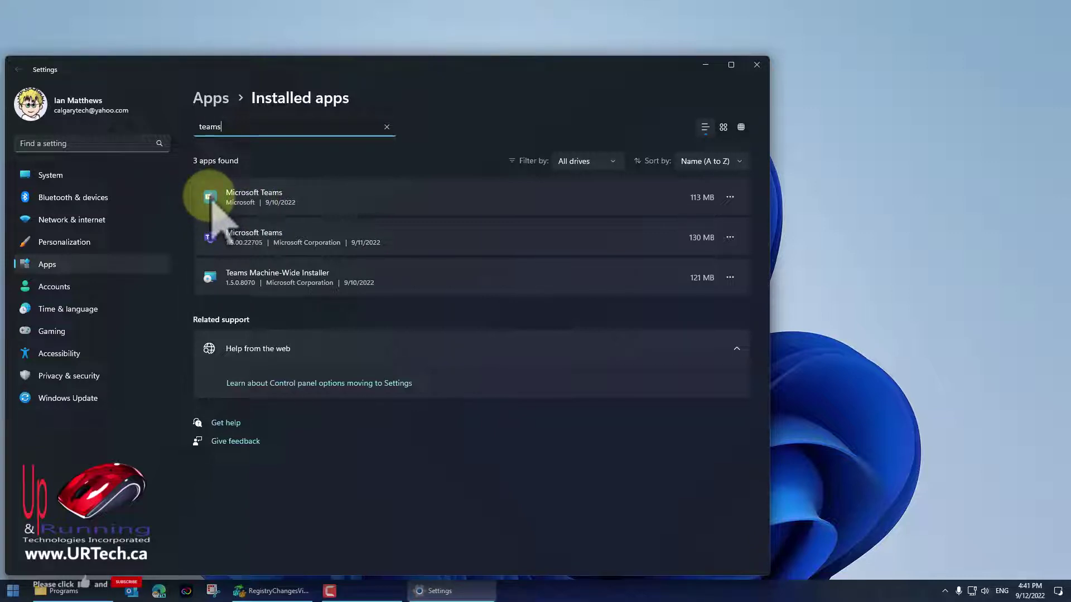
- Open the advanced options of the 113 MB Microsoft Teams app and switch its log-in startup off and back on
click(730, 197)
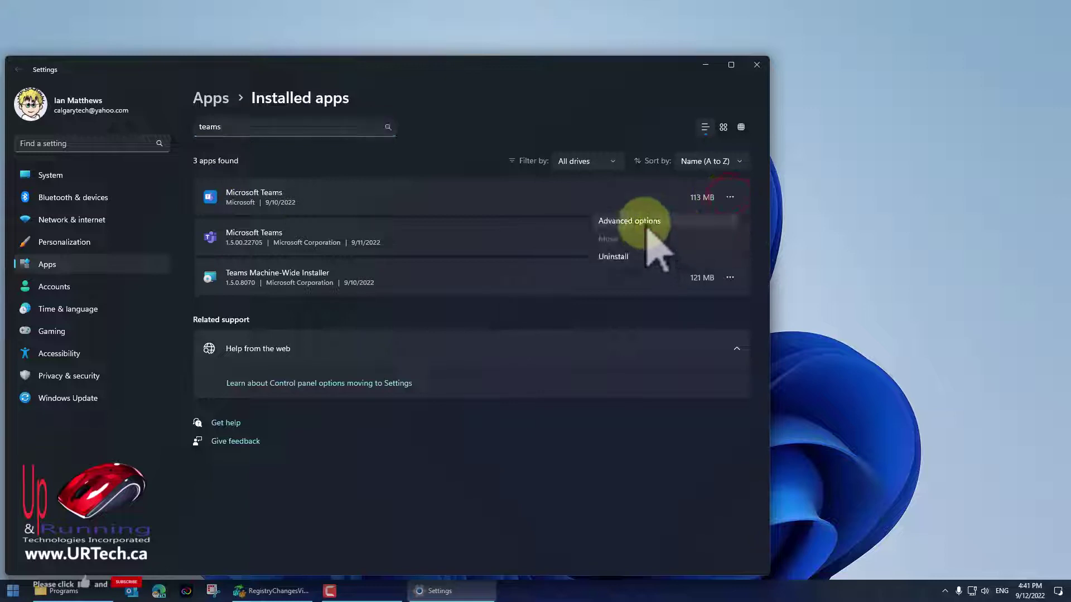
click(644, 221)
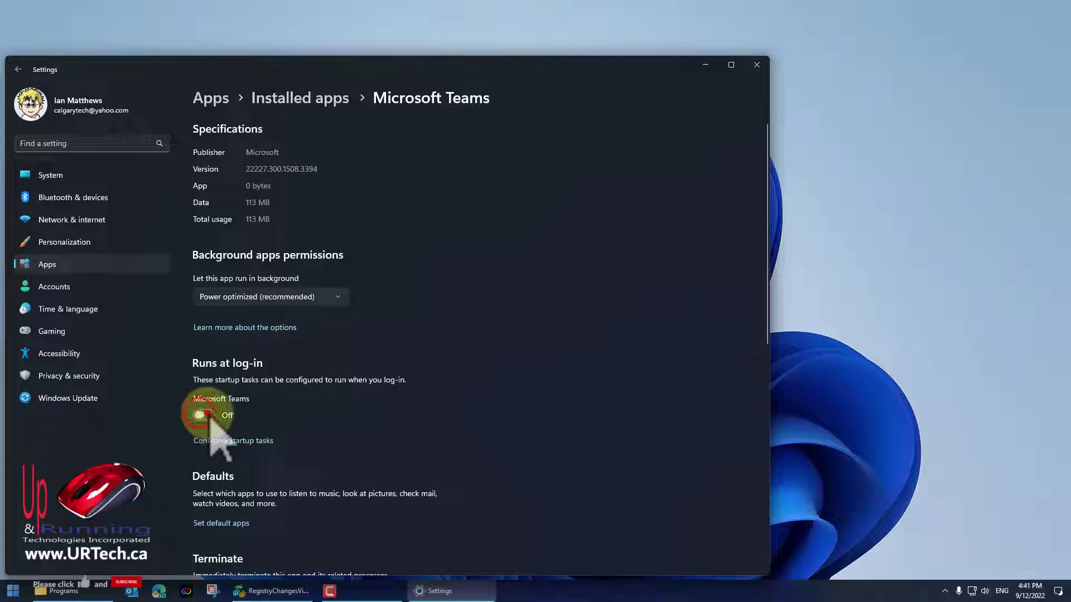
click(203, 416)
click(208, 417)
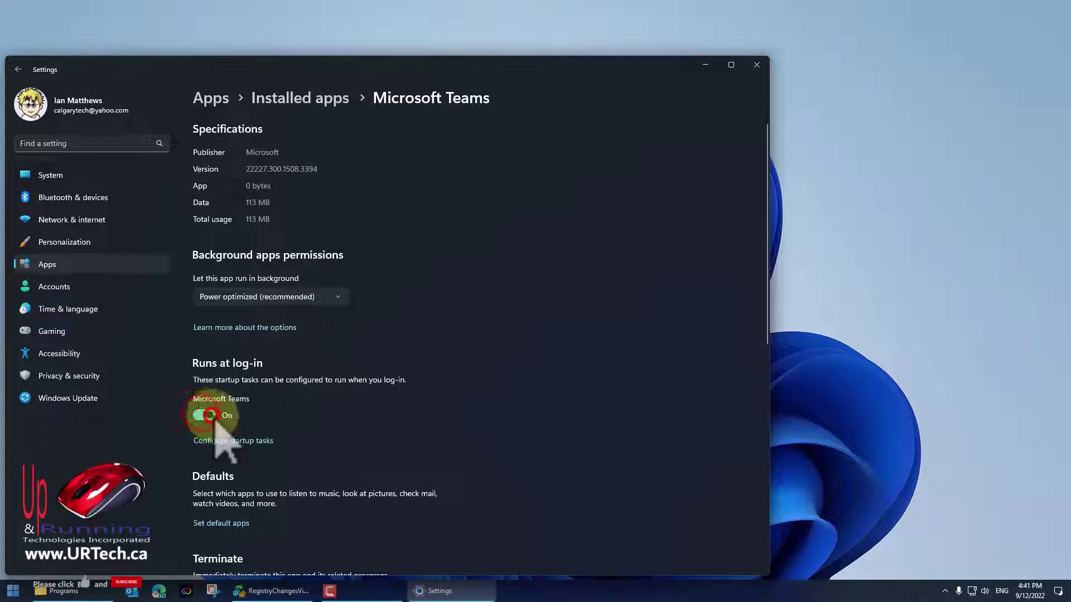
- Return to the installed apps list and filter it by "teams" again
click(18, 69)
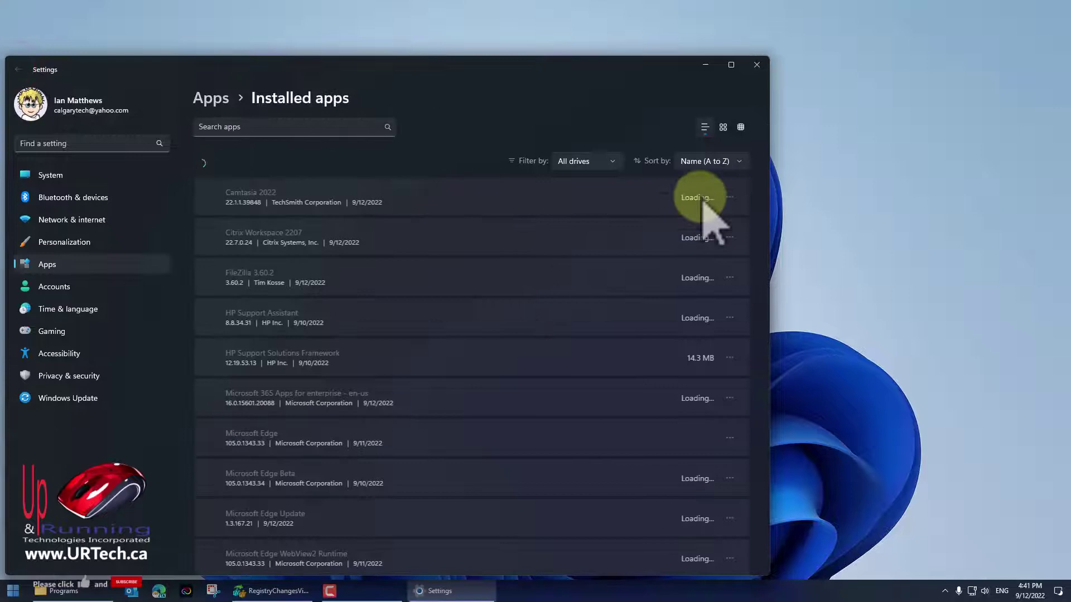
click(235, 127)
text(teams)
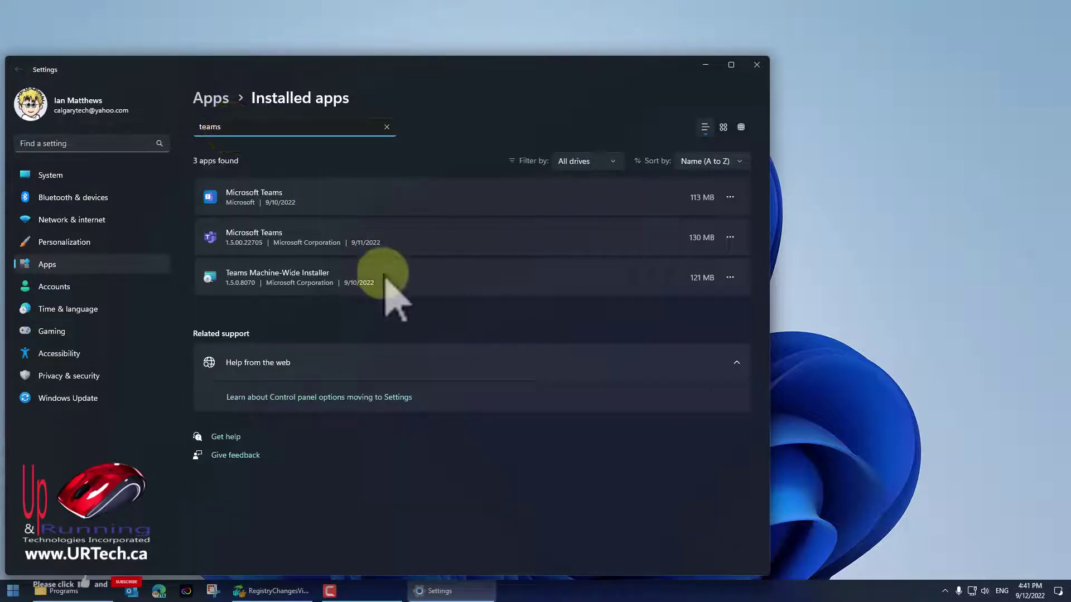
click(730, 197)
click(621, 99)
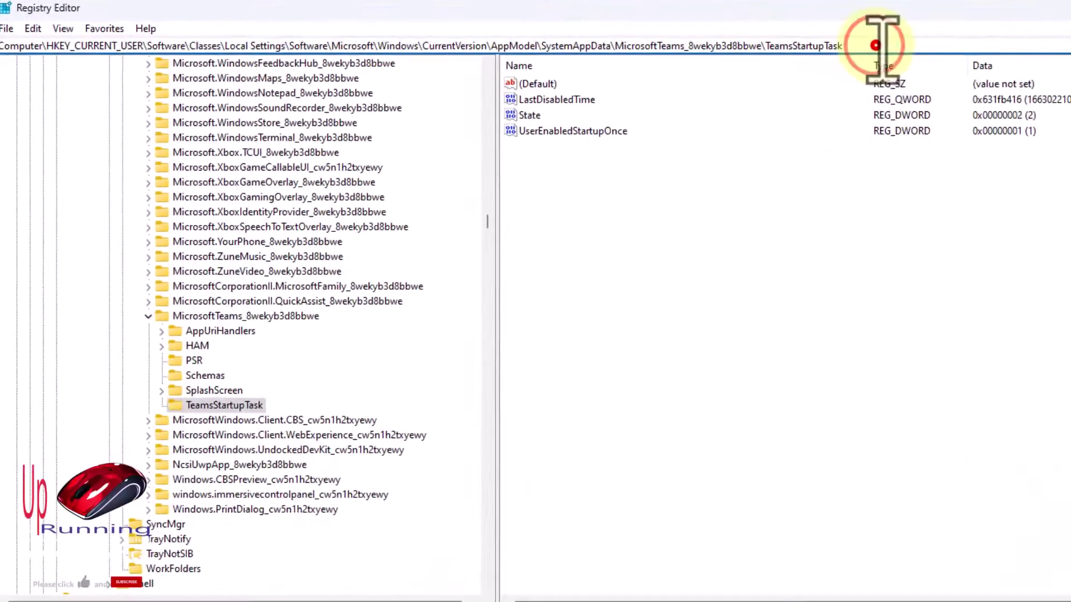
- Switch to Registry Editor, highlight the full path of the TeamsStartupTask key and select its State value
drag(614, 82, 20, 81)
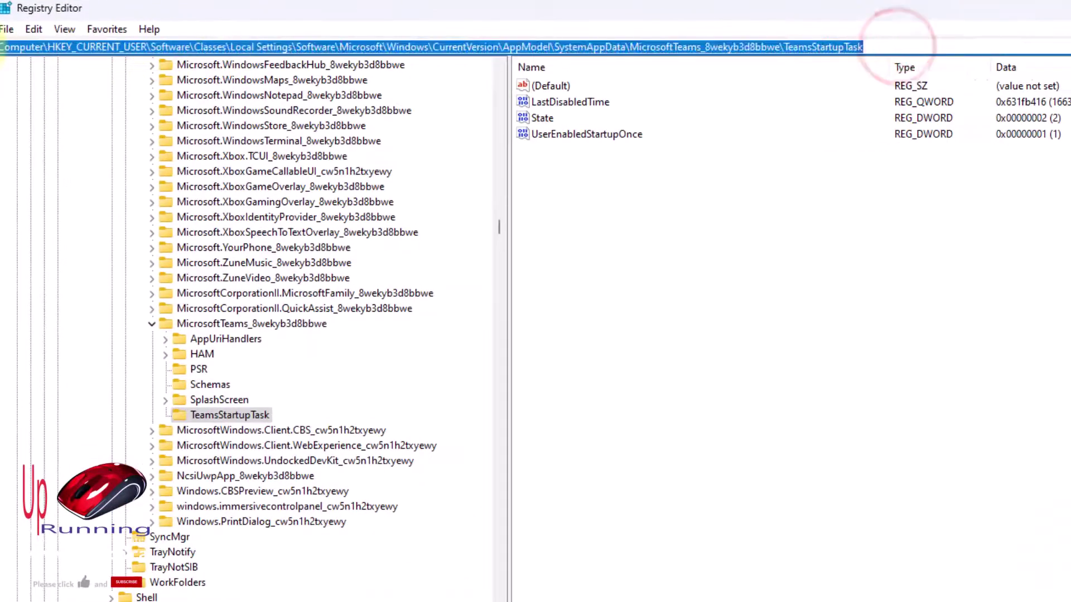
click(980, 570)
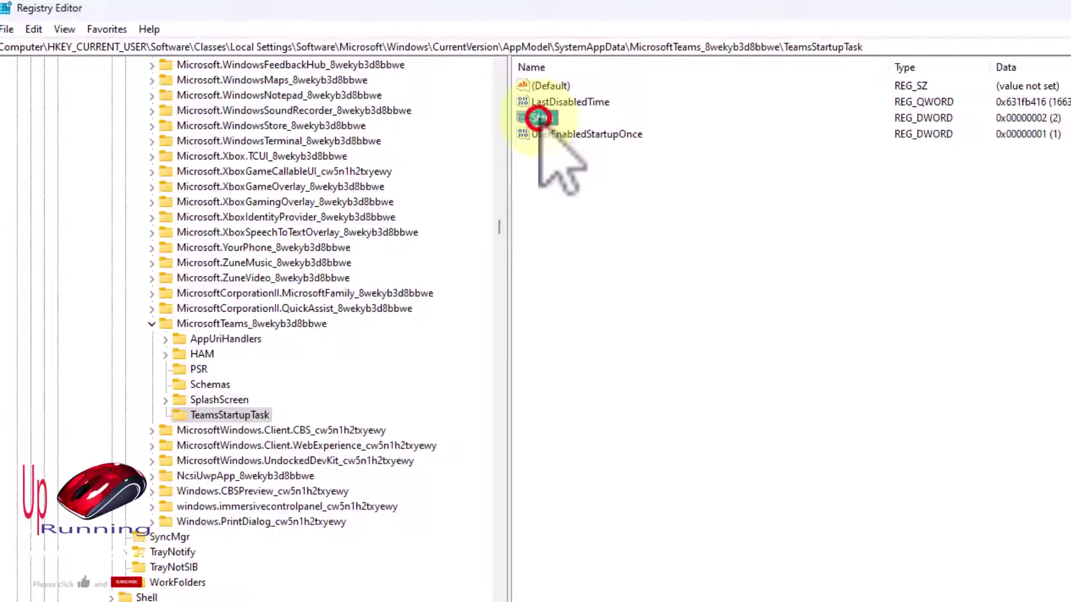
drag(541, 15, 1015, 211)
- Switch to Settings and open the advanced options of the 113 MB Microsoft Teams app
click(342, 215)
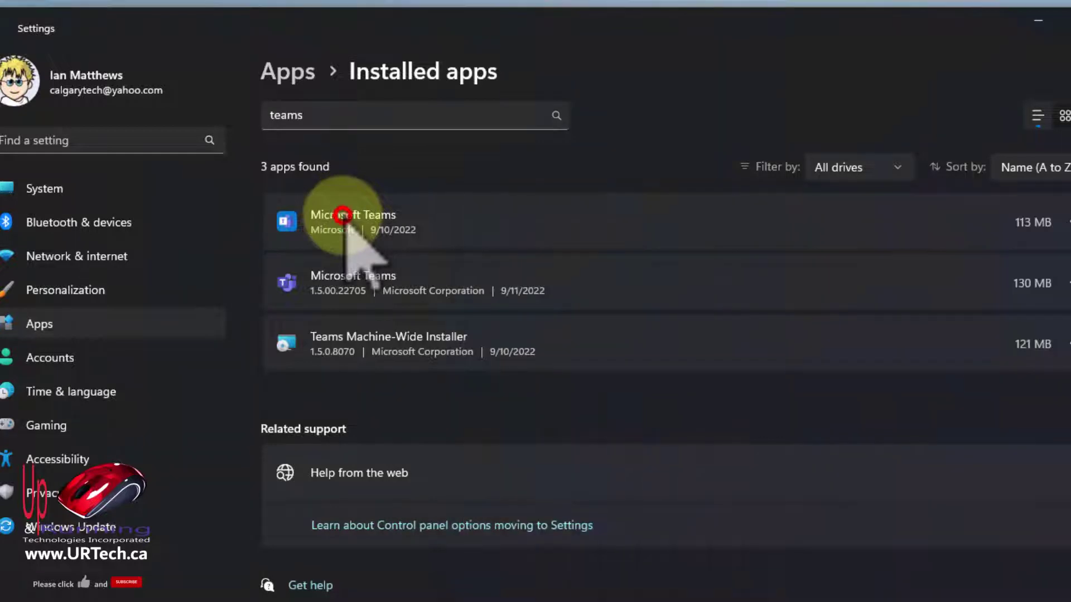
click(1062, 222)
click(995, 258)
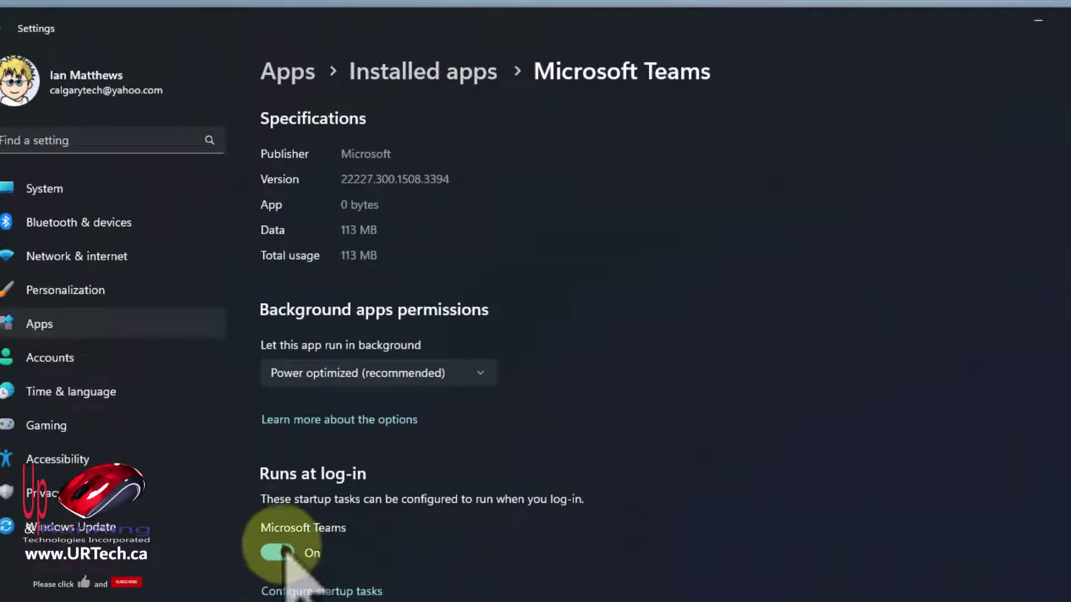
- Switch to Registry Editor and set the State DWORD of the TeamsStartupTask key to 1
key(alt+Tab)
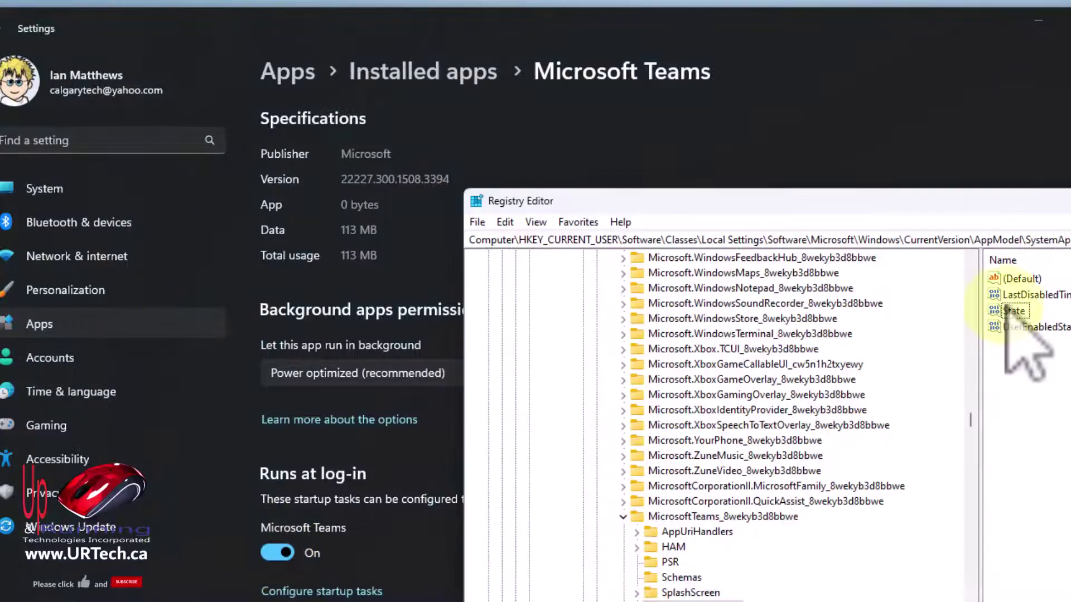
double_click(1014, 311)
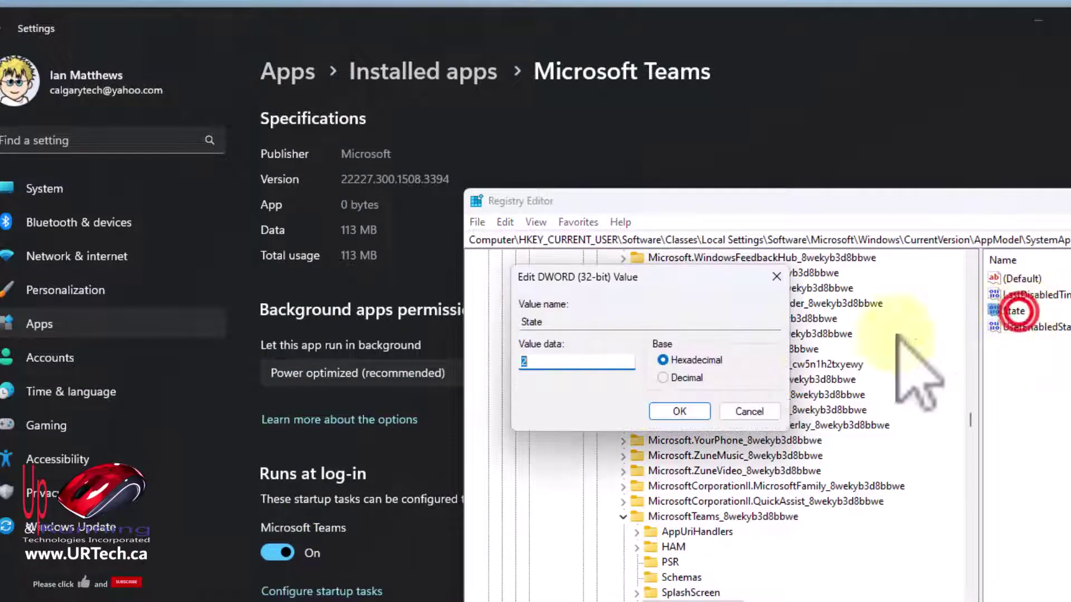
drag(543, 360, 456, 359)
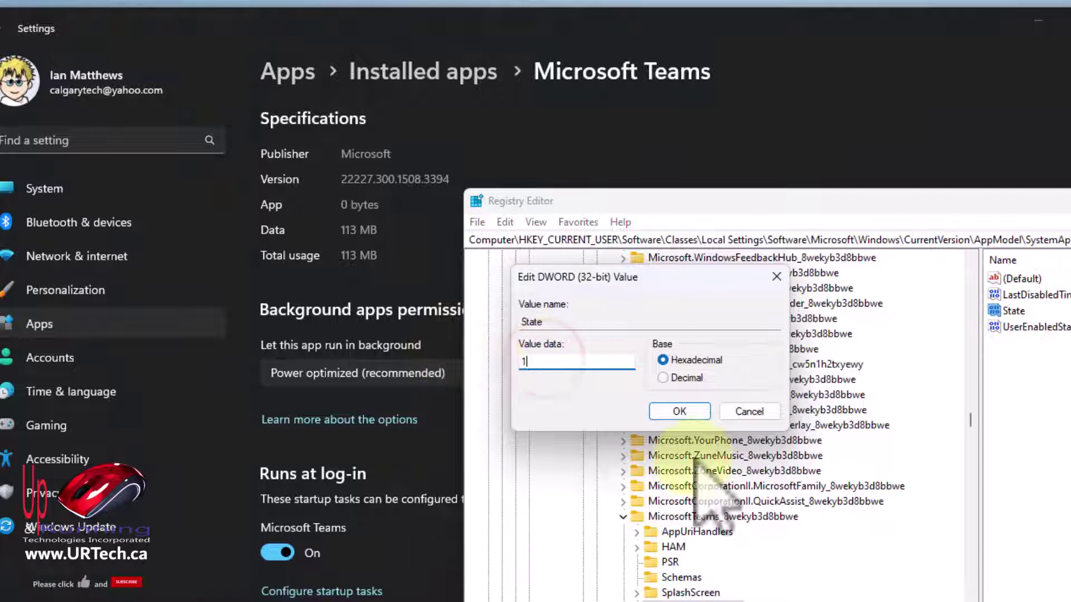
text(1)
click(680, 411)
- Switch to Settings, reload the installed apps list from the Apps page and search it for "teams"
click(663, 146)
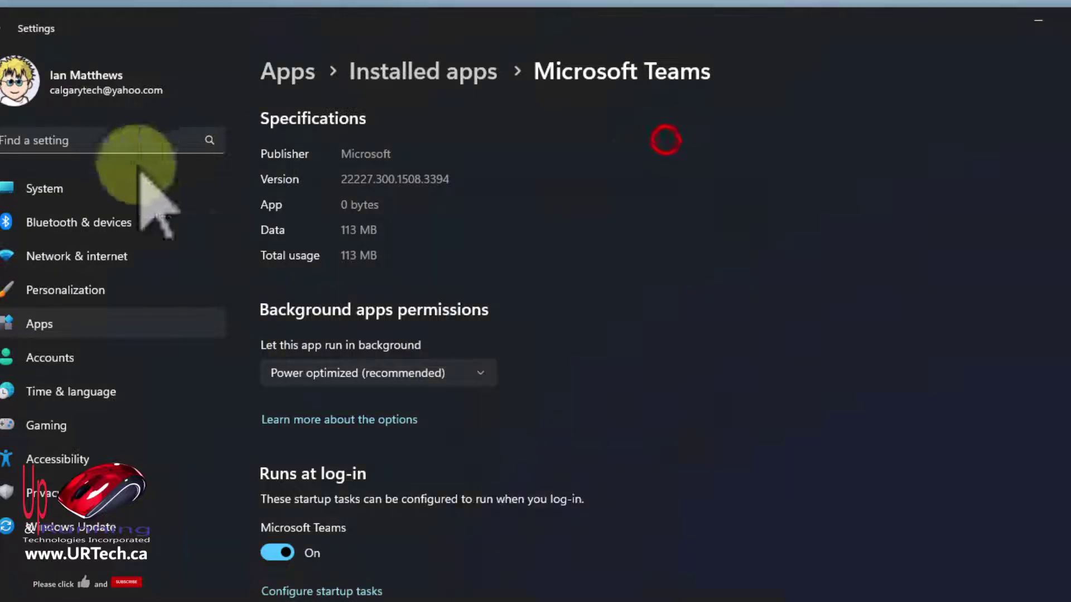
click(37, 323)
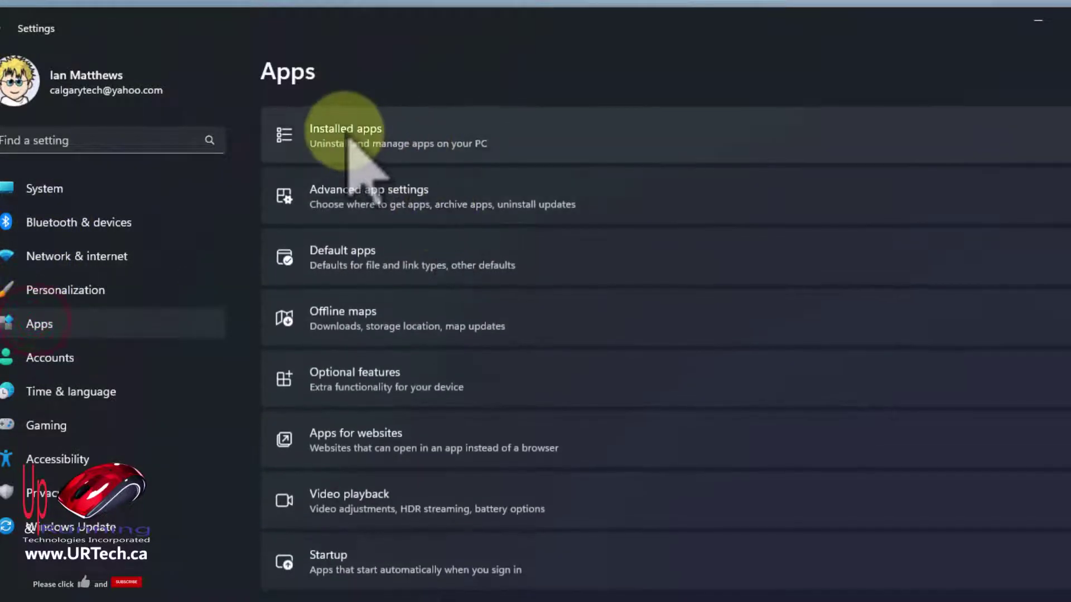
click(346, 133)
click(331, 119)
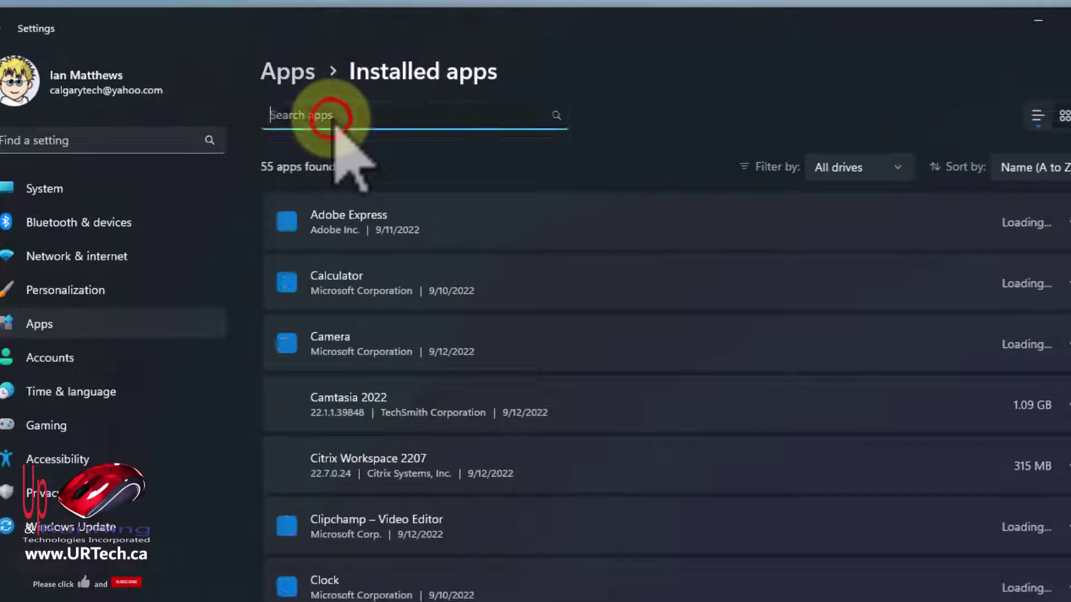
click(340, 114)
text(teams)
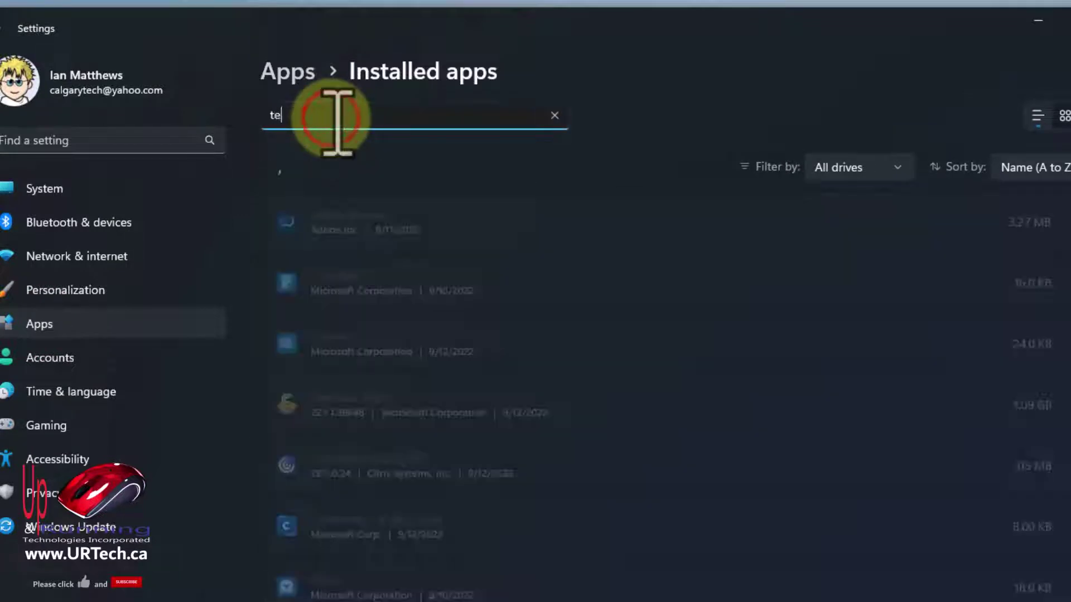
- Reopen the advanced options of the 113 MB Microsoft Teams app to check its log-in startup setting
click(386, 229)
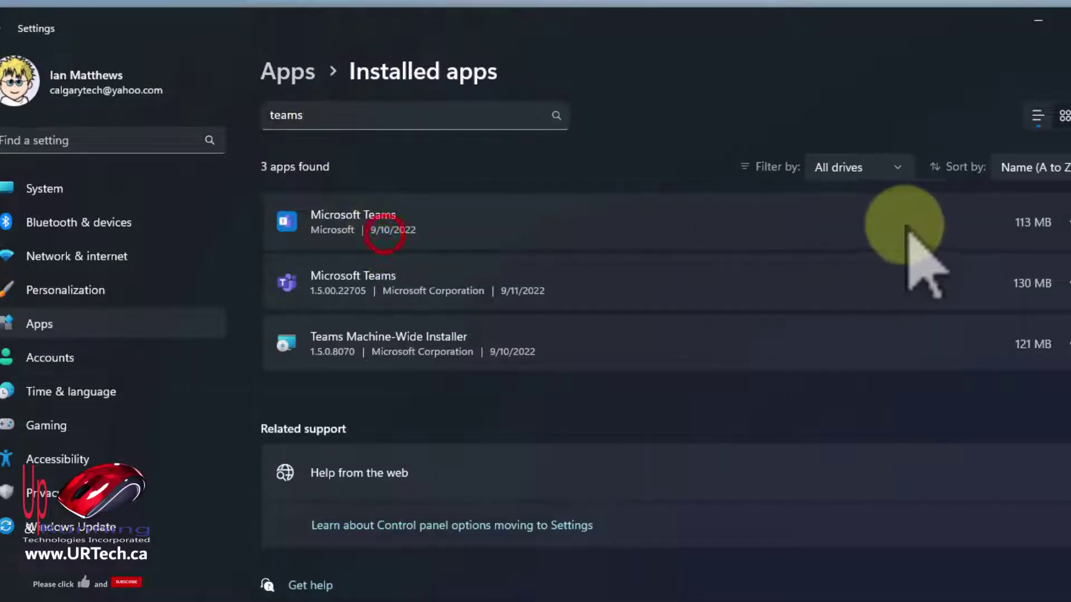
click(1064, 222)
click(916, 257)
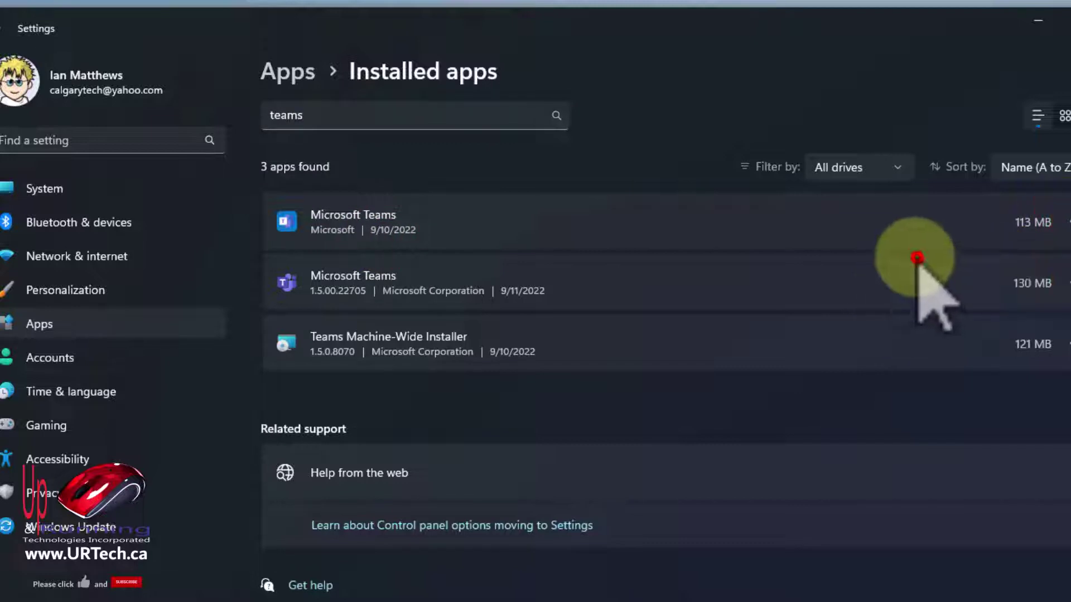